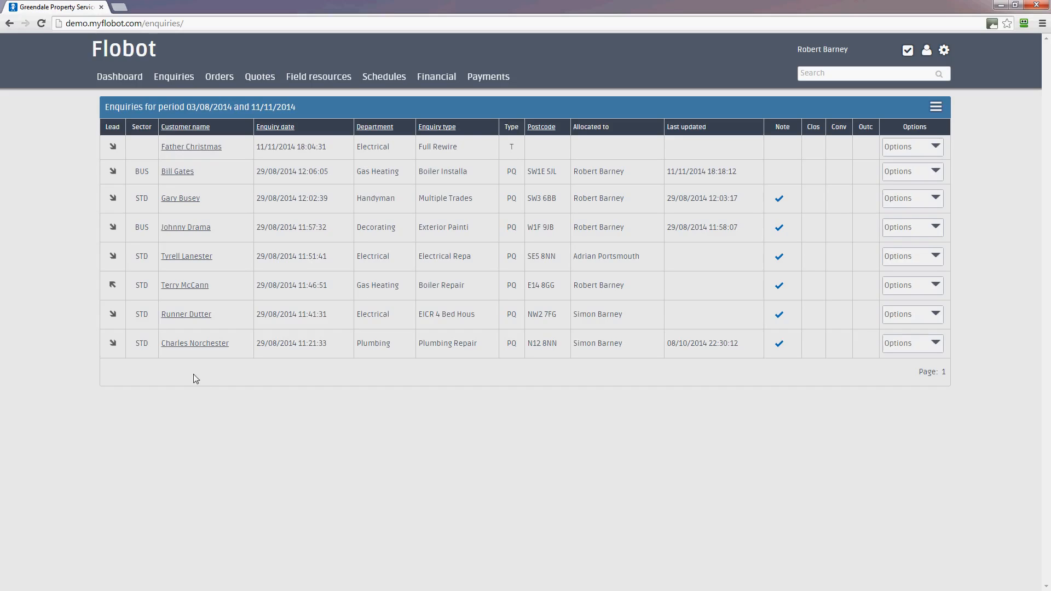
- Open the business customer's gas heating boiler installation enquiry, review its details and start signing it off
left_click(183, 176)
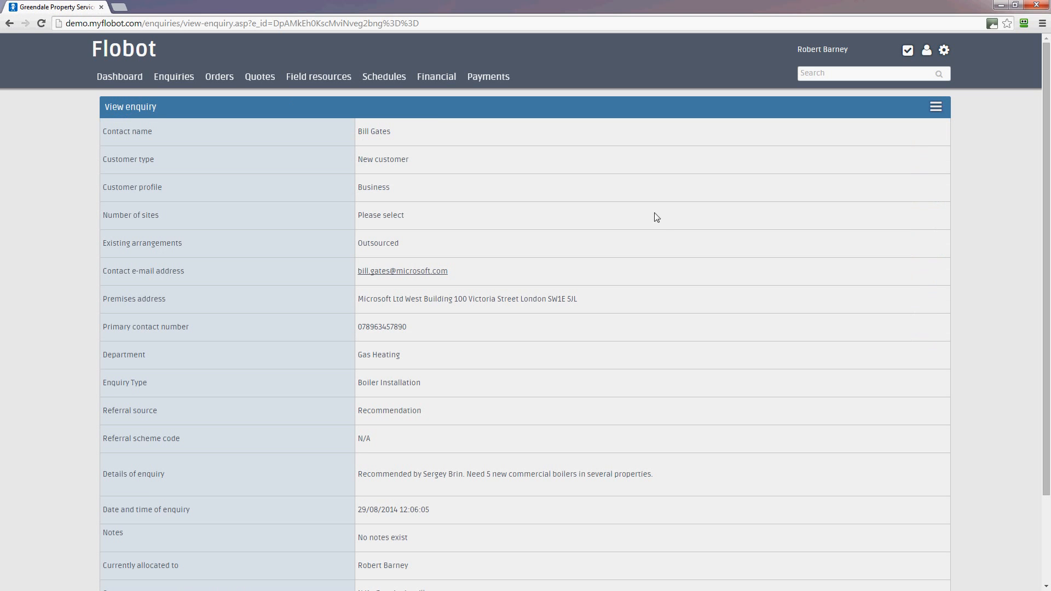
scroll(743, 325, "down", 3)
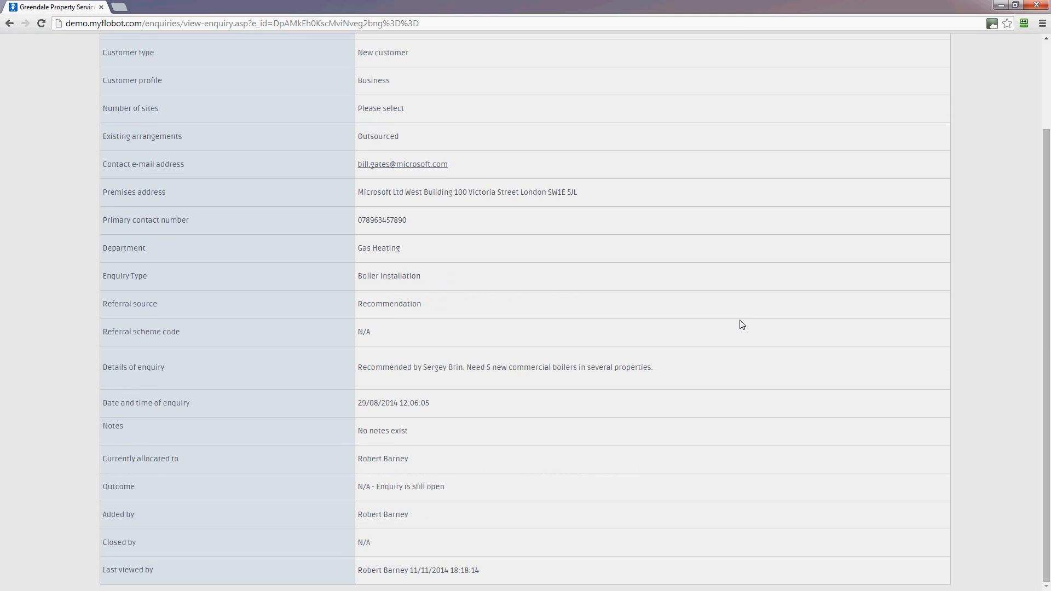
scroll(742, 325, "up", 3)
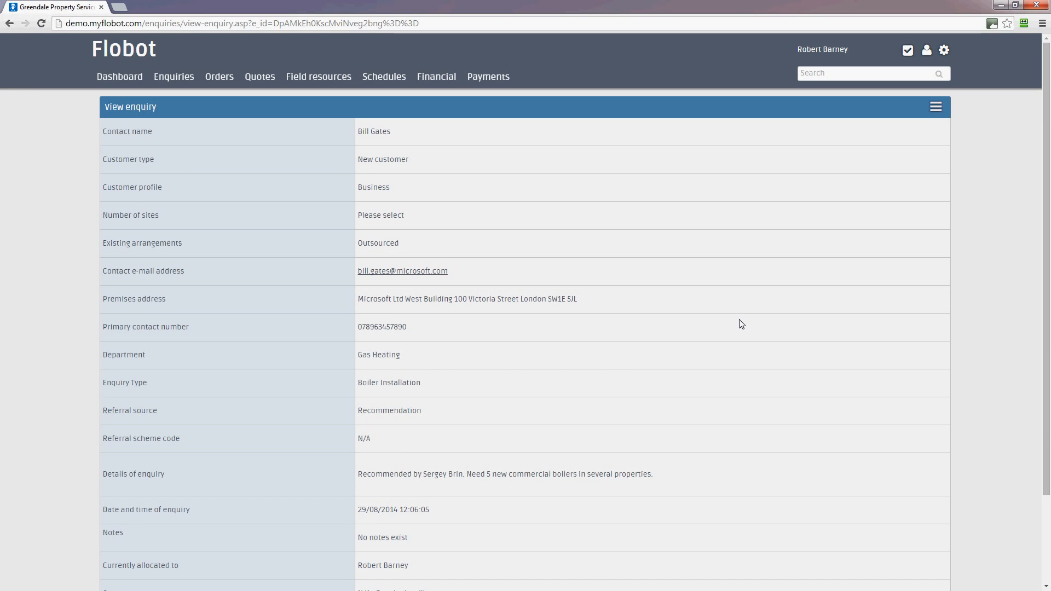
left_click(935, 109)
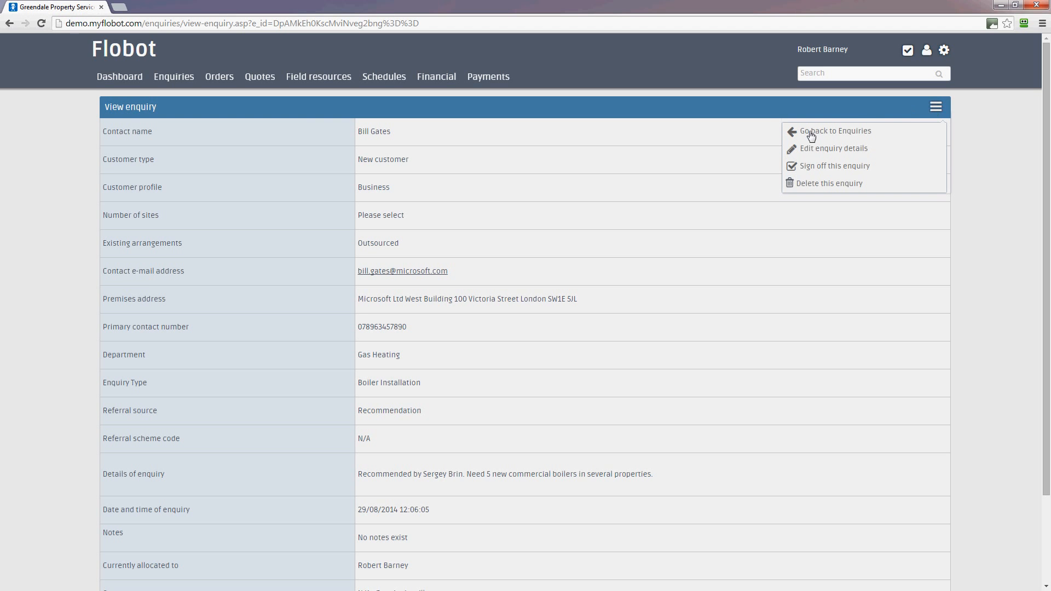
left_click(817, 171)
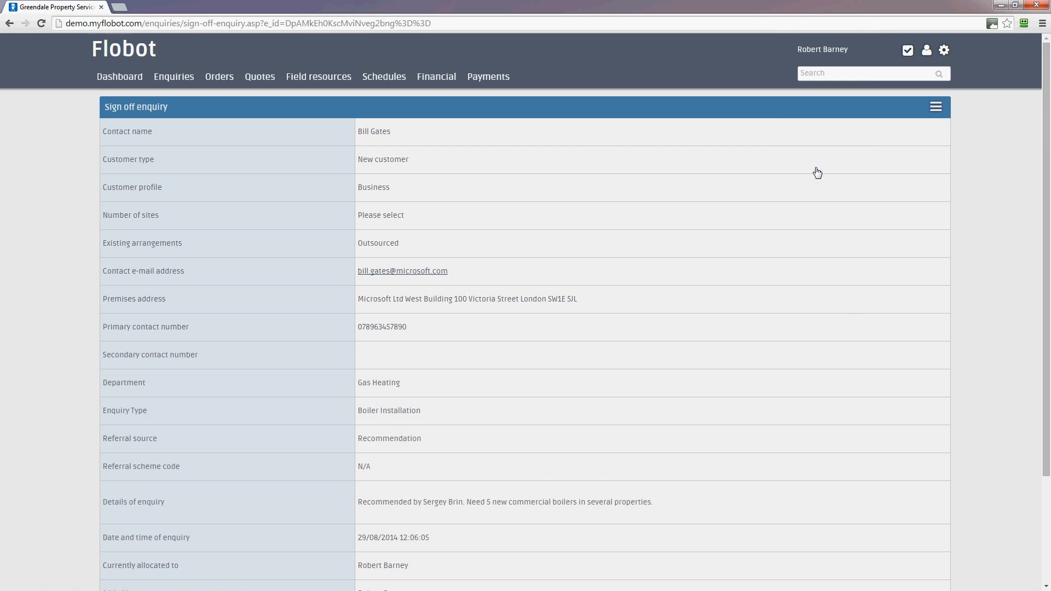
- Sign off the enquiry with the outcome "Convert to a quote or order" and order creation set to Yes
scroll(829, 339, "down", 3)
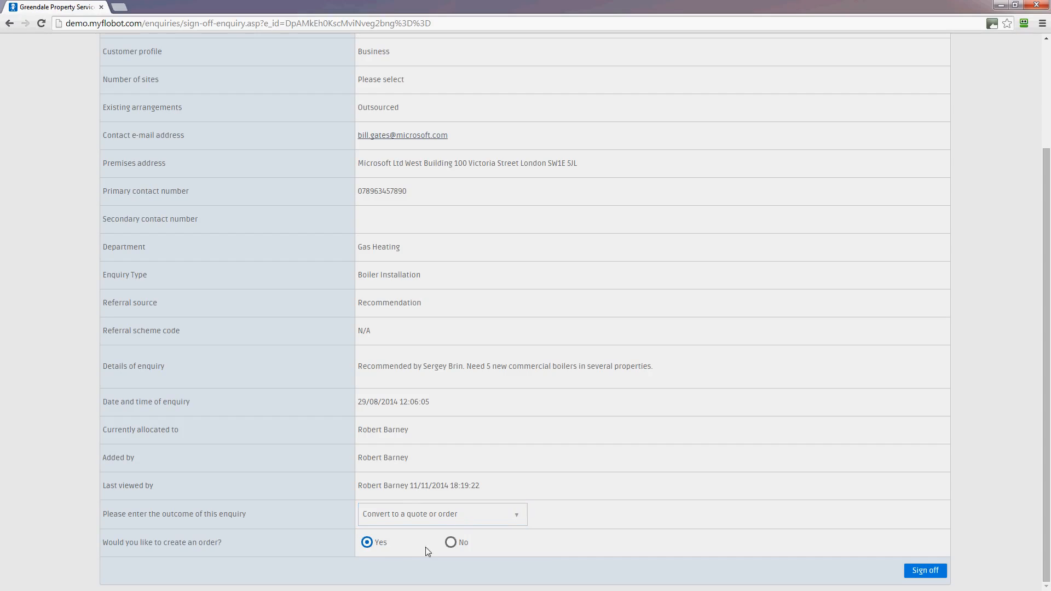
left_click(517, 515)
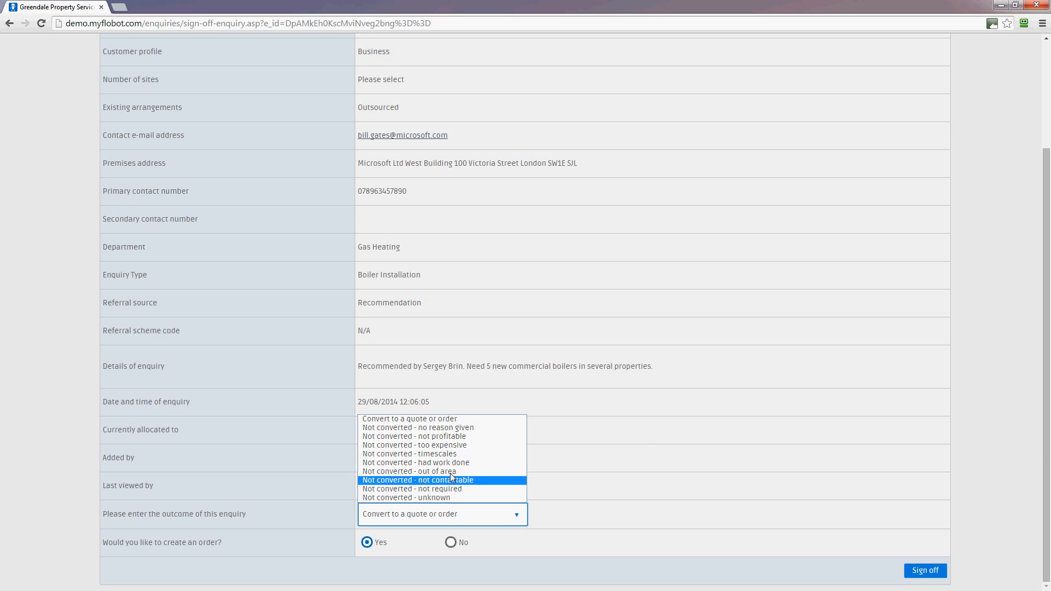
left_click(697, 459)
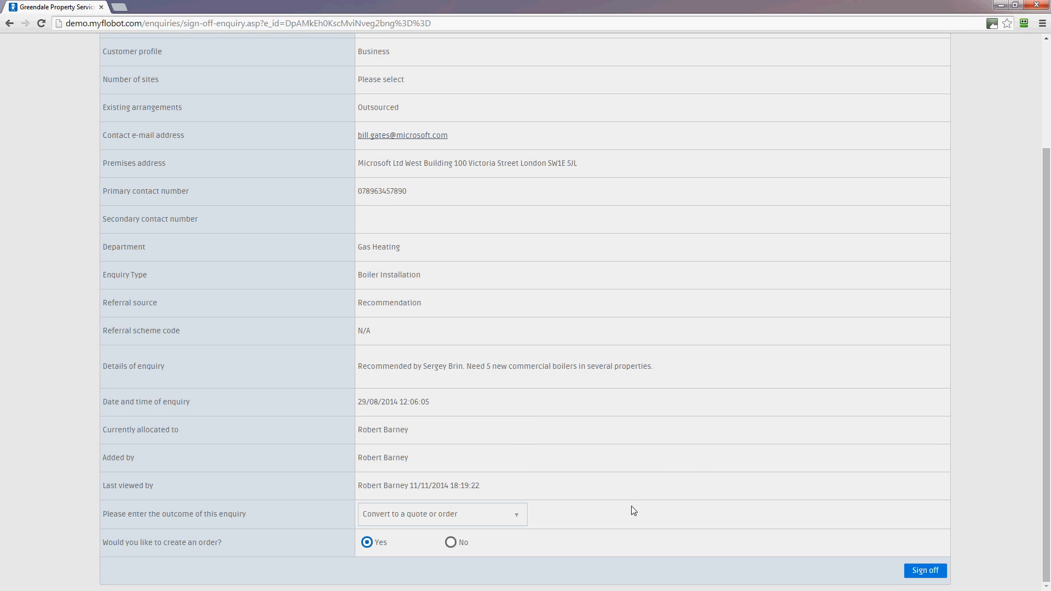
left_click(517, 514)
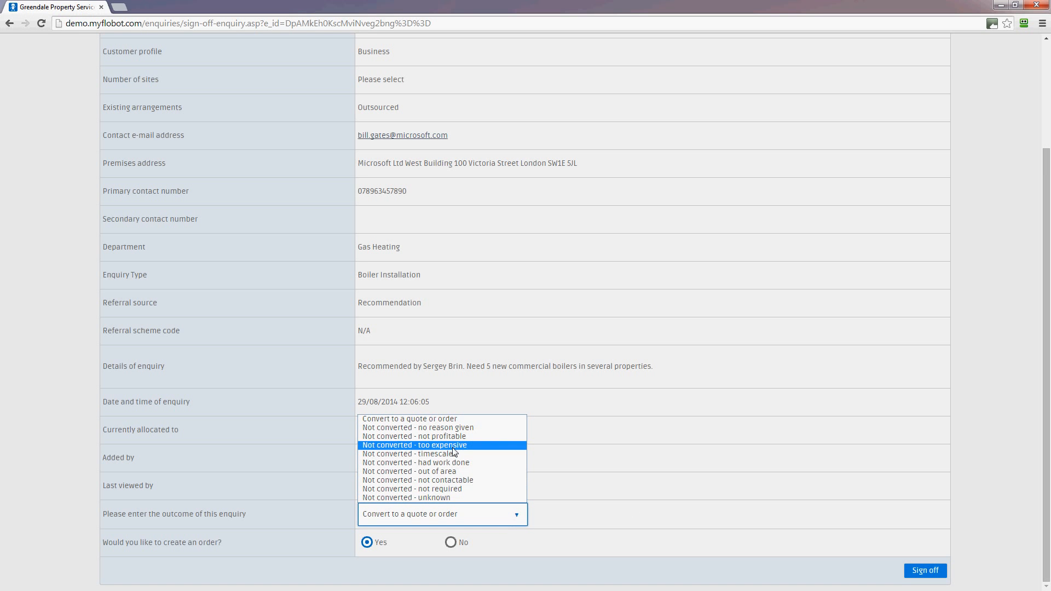
left_click(695, 455)
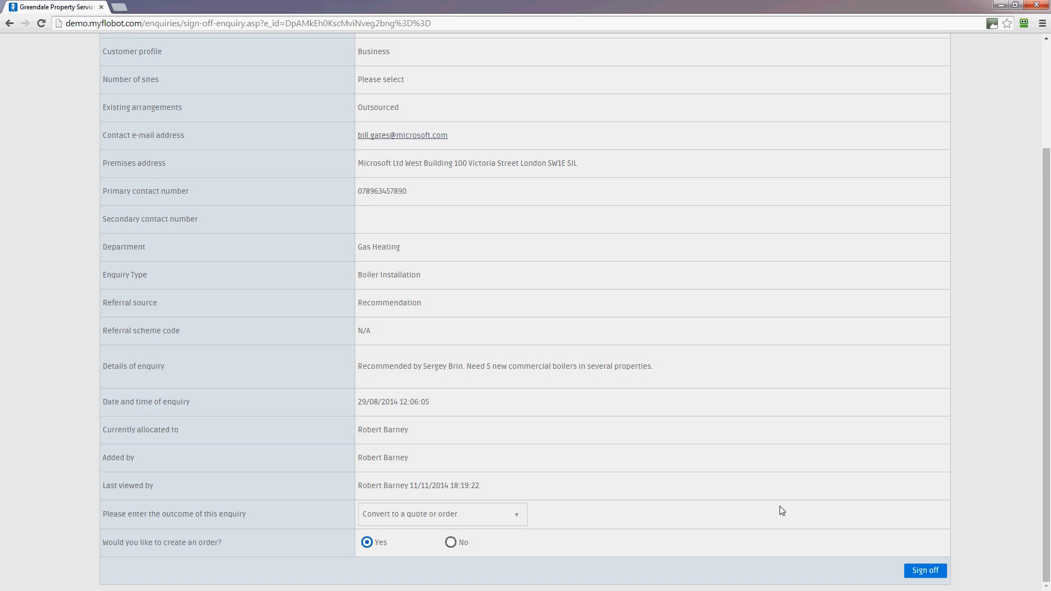
left_click(932, 571)
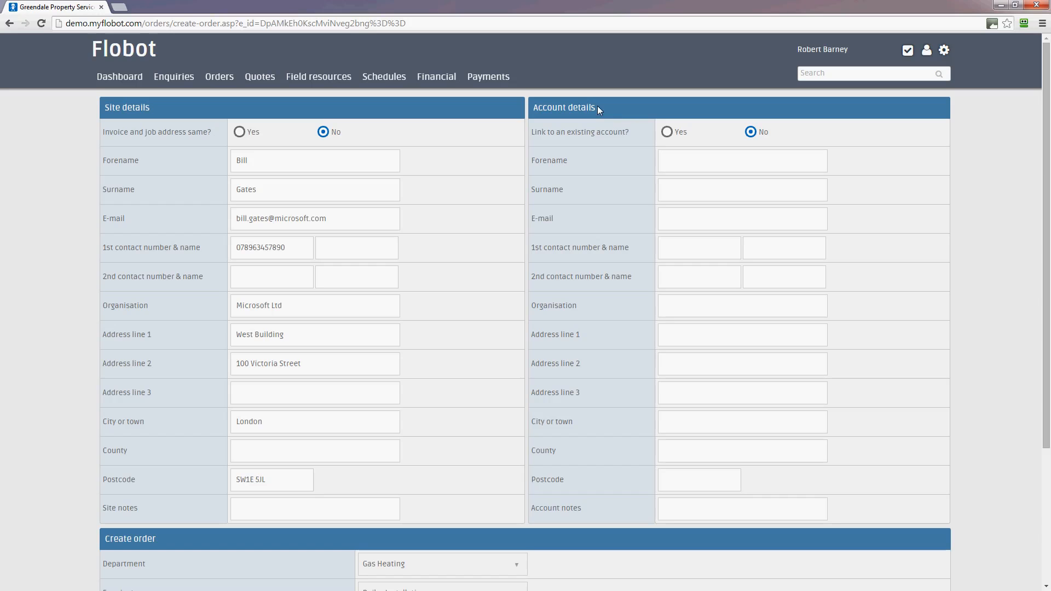
- Try copying the site details to the account by marking the invoice and job addresses as the same, and set it back to No
left_click(239, 135)
left_click(692, 167)
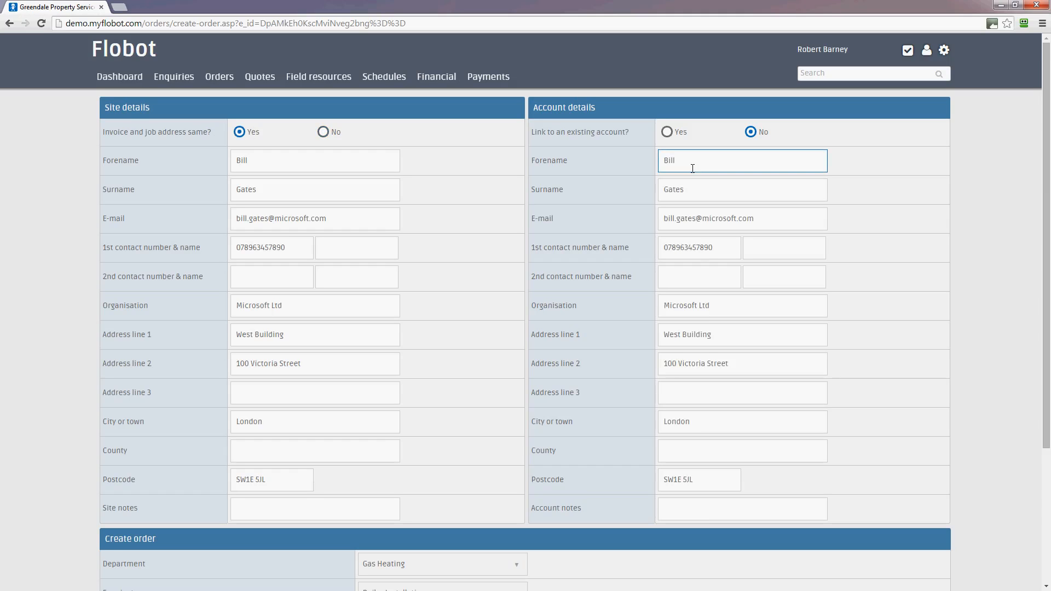
left_click(701, 480)
left_click(323, 133)
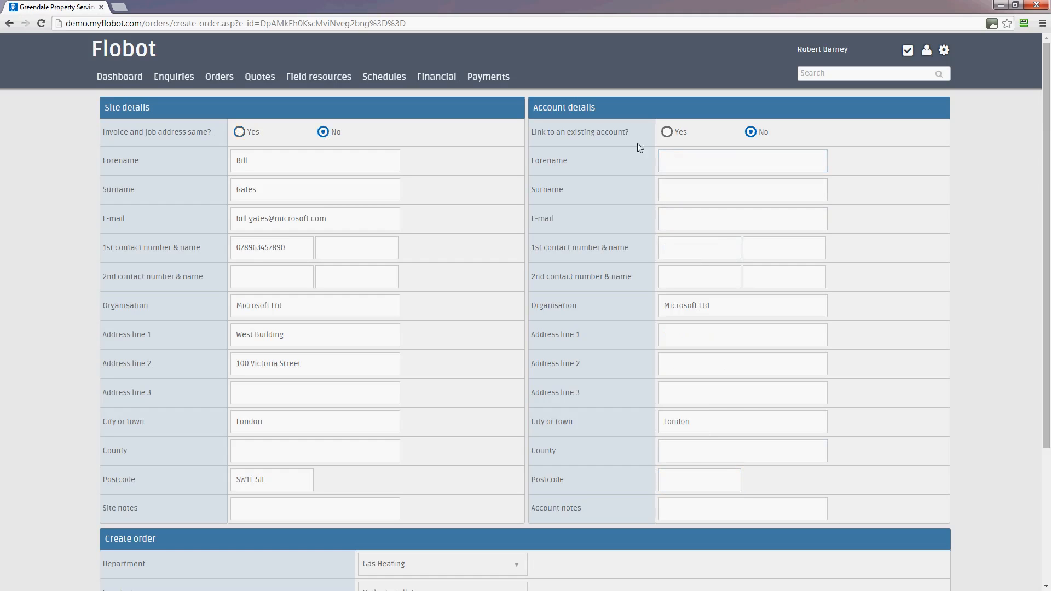
left_click(668, 133)
left_click(421, 137)
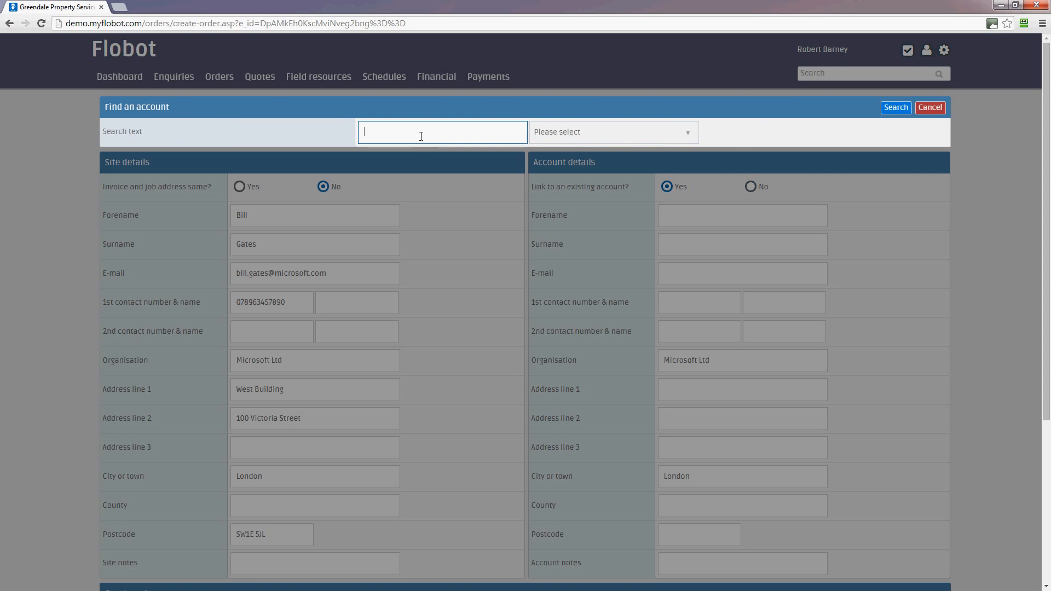
type("sains")
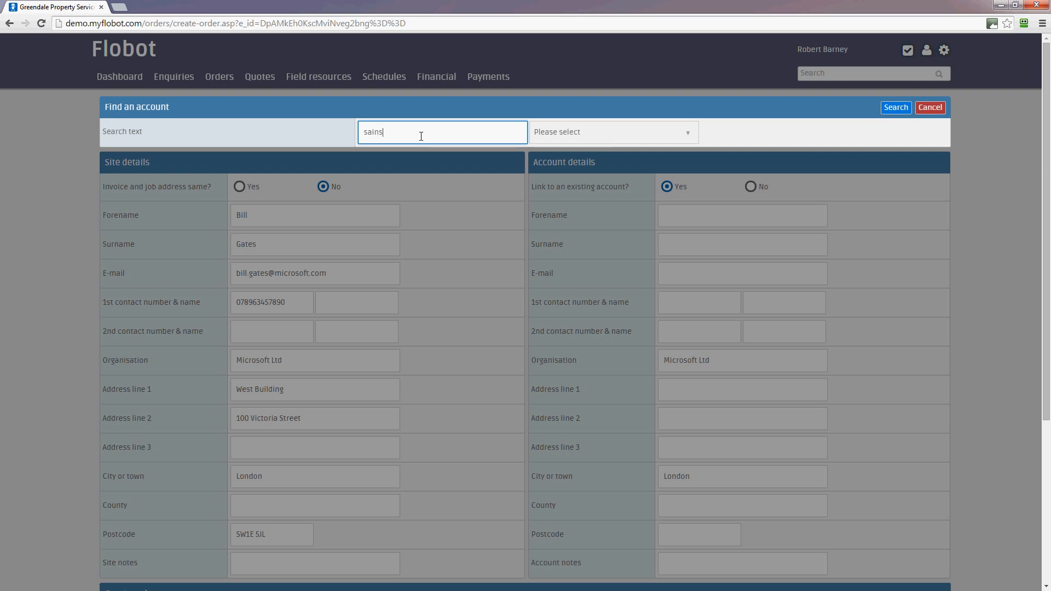
type("bury")
left_click(937, 107)
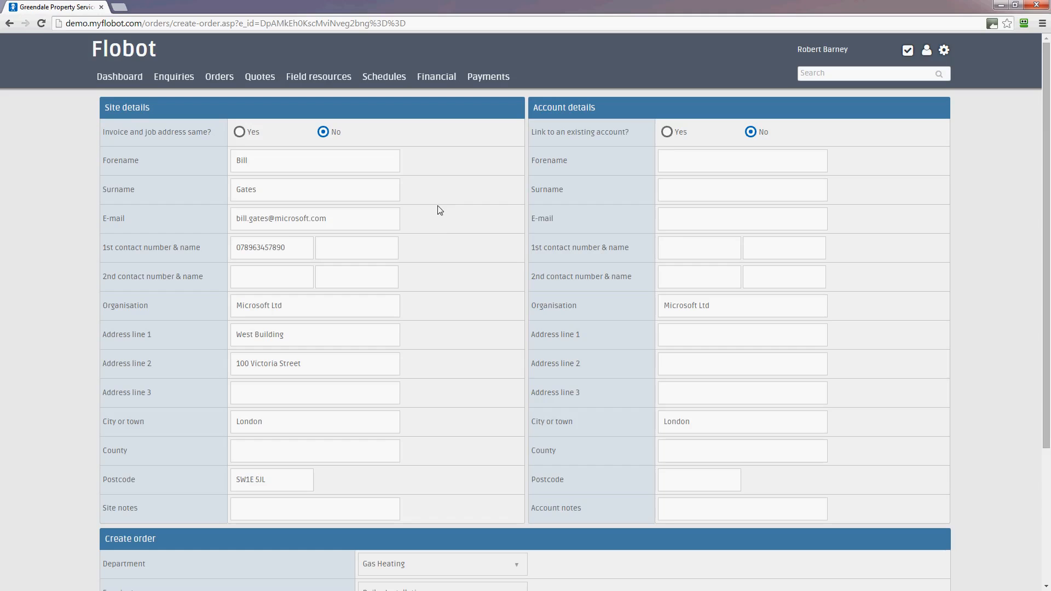
- Mark the invoice and job addresses as the same to fill in the account details, and save the new order
left_click(444, 220)
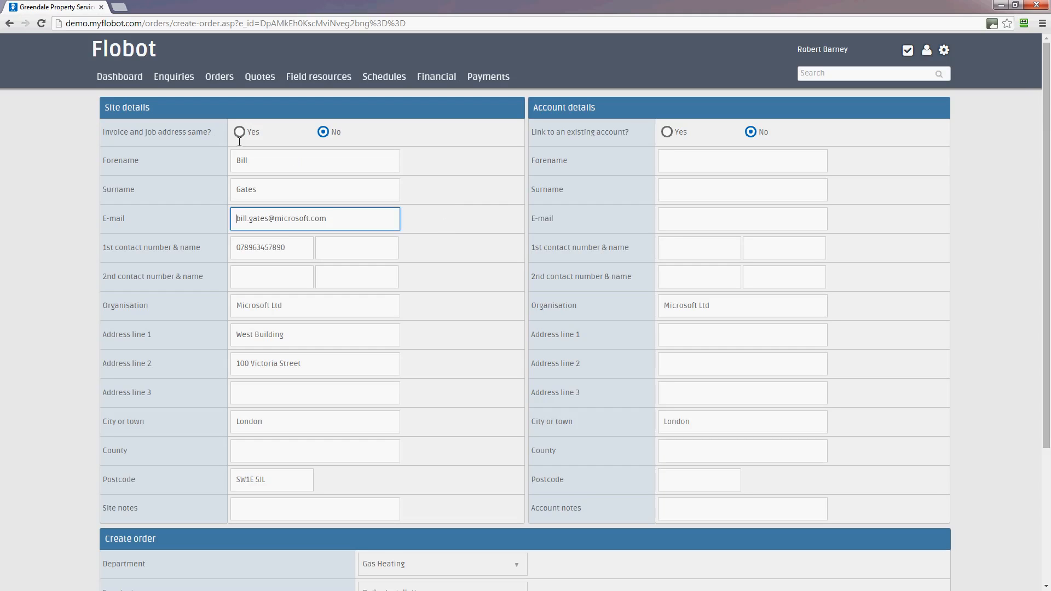
left_click(240, 133)
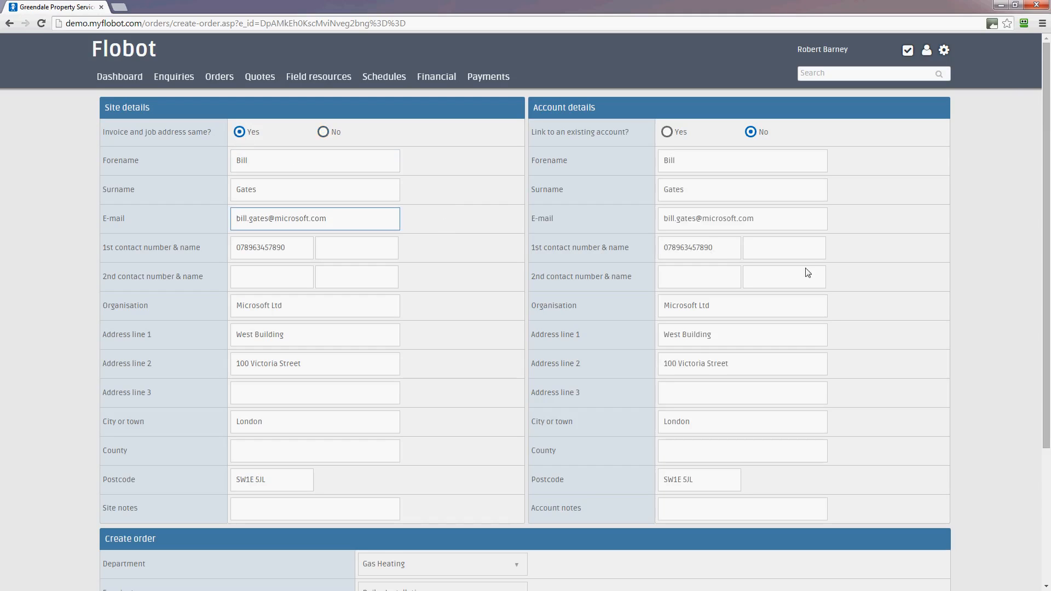
scroll(947, 376, "down", 3)
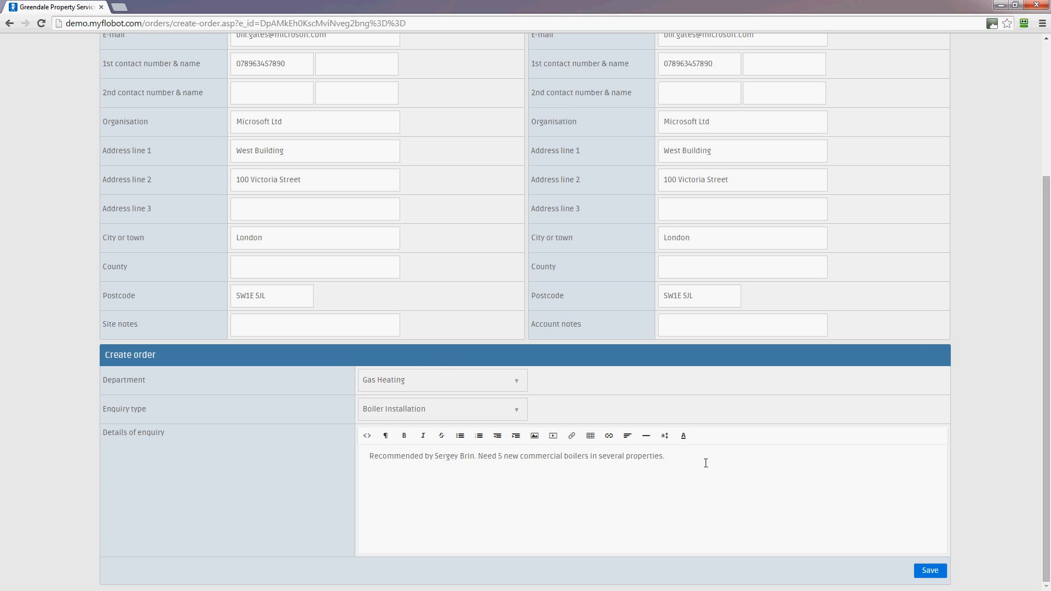
left_click(930, 570)
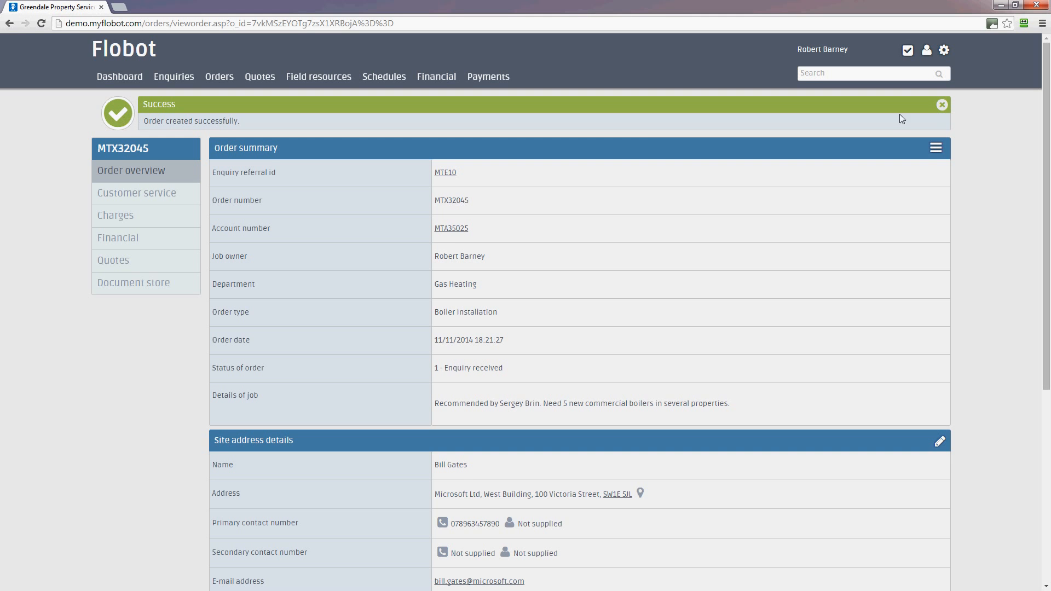
- Dismiss the notification and examine the new order's summary, date, status, site address details, order log and appointments
left_click(942, 104)
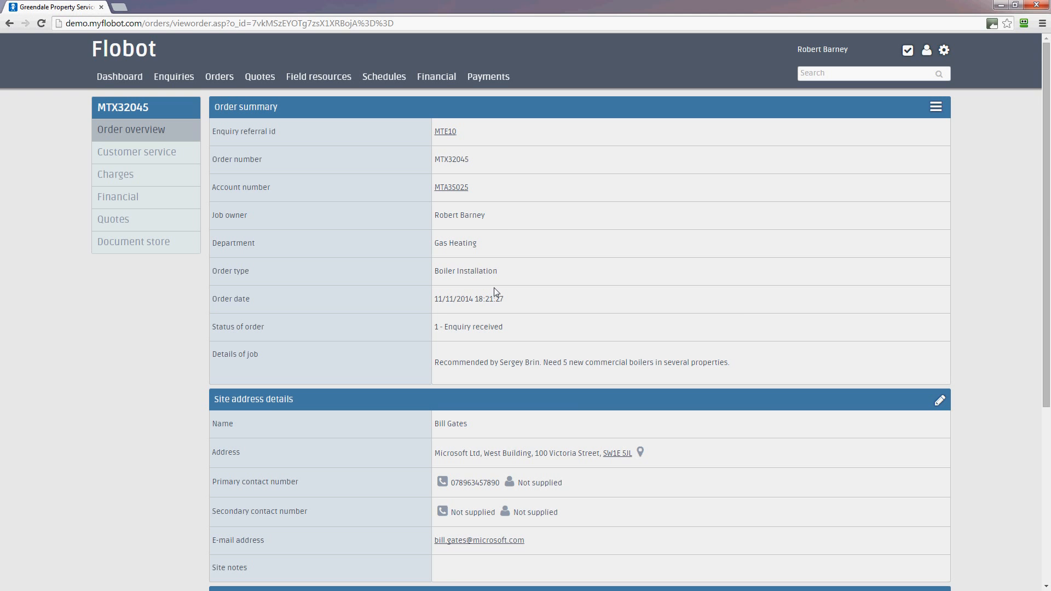
left_click_drag(503, 299, 430, 298)
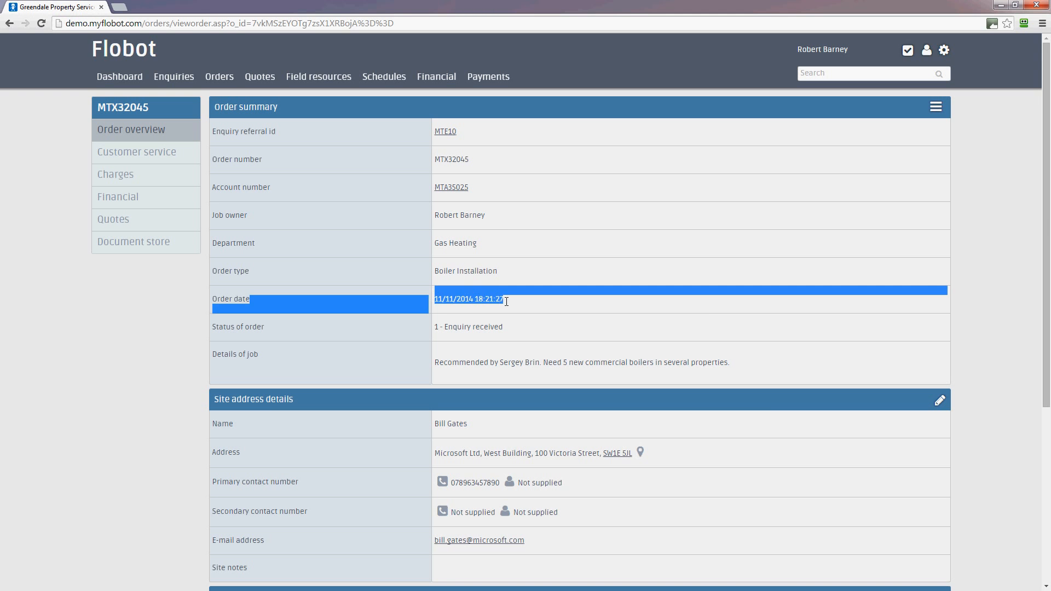
left_click(516, 336)
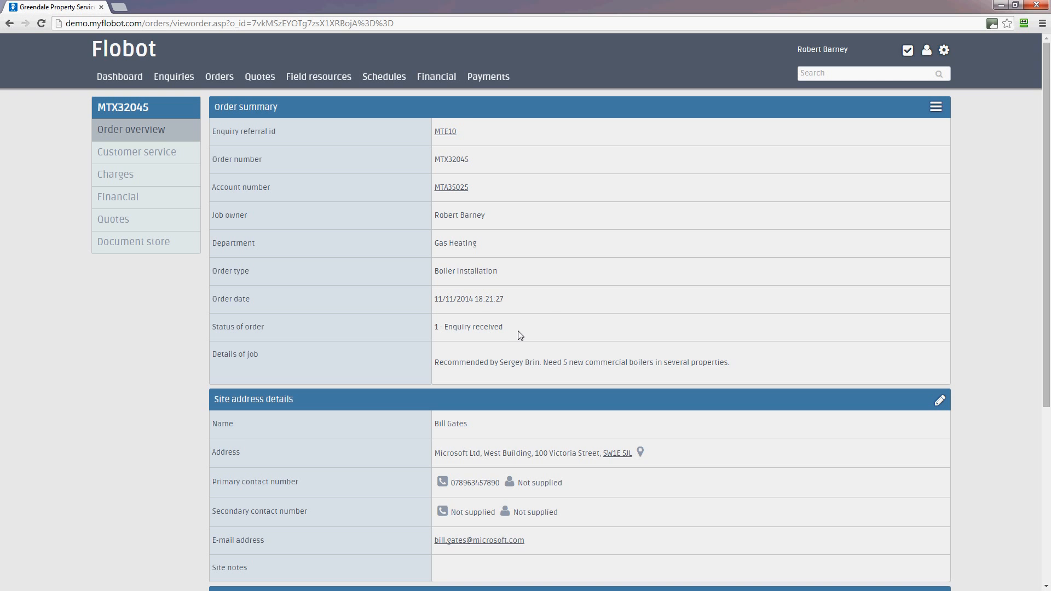
scroll(835, 365, "down", 1)
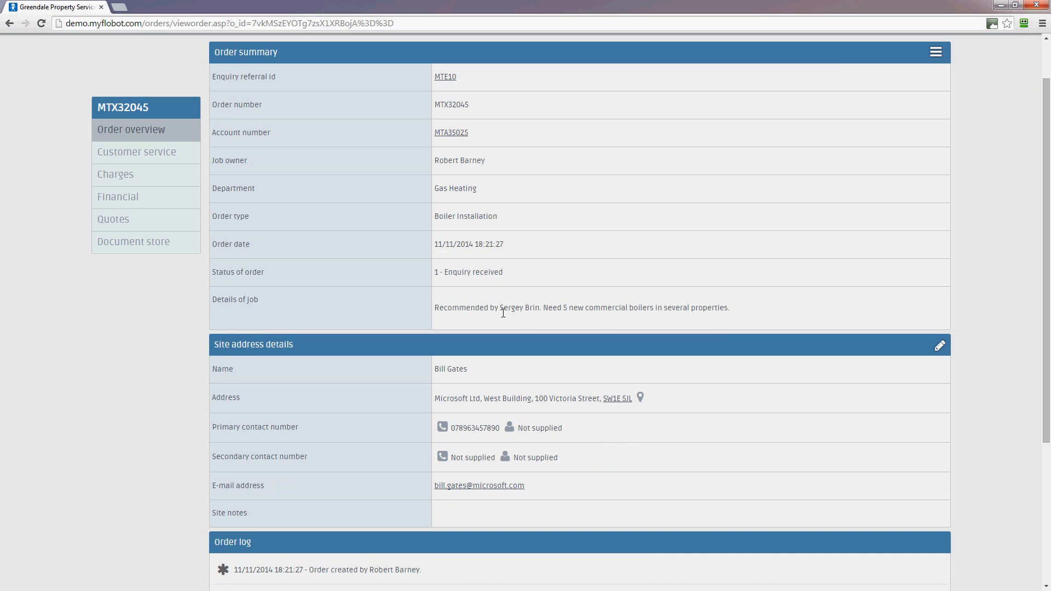
scroll(717, 386, "down", 2)
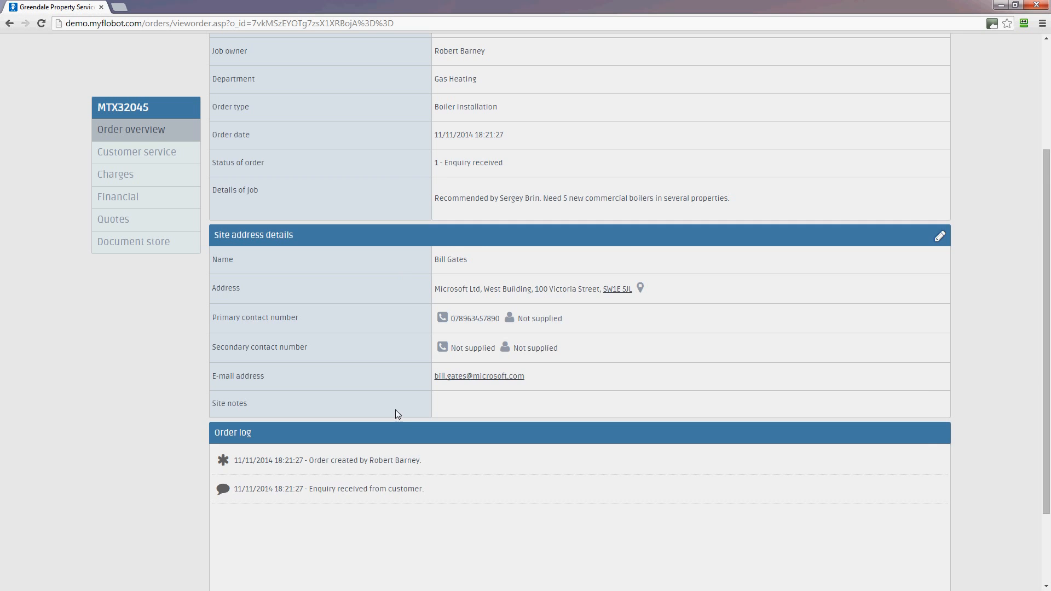
scroll(484, 432, "down", 1)
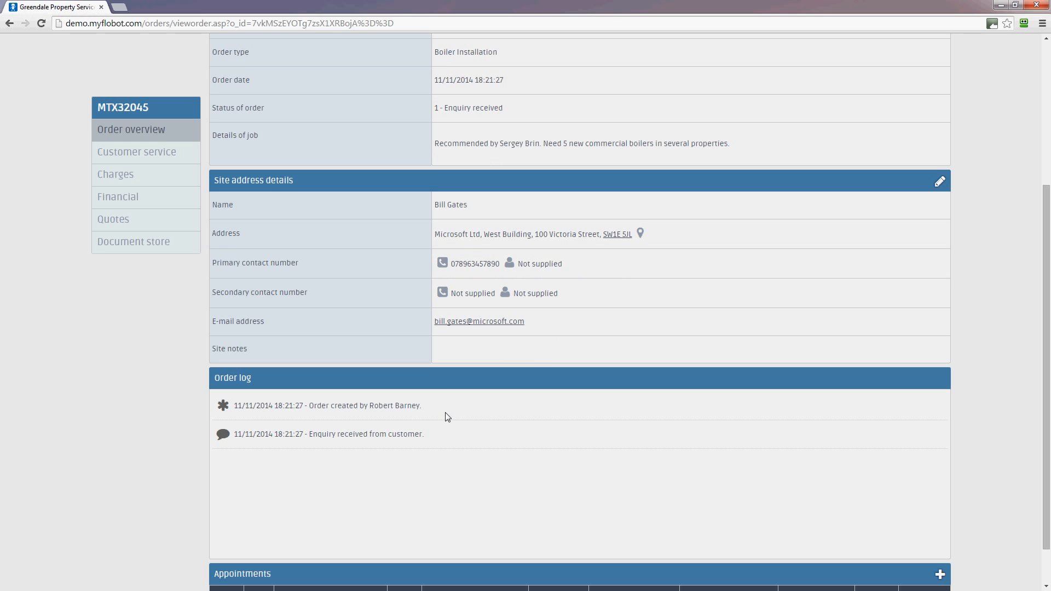
left_click_drag(359, 440, 351, 437)
left_click(408, 464)
scroll(491, 484, "down", 1)
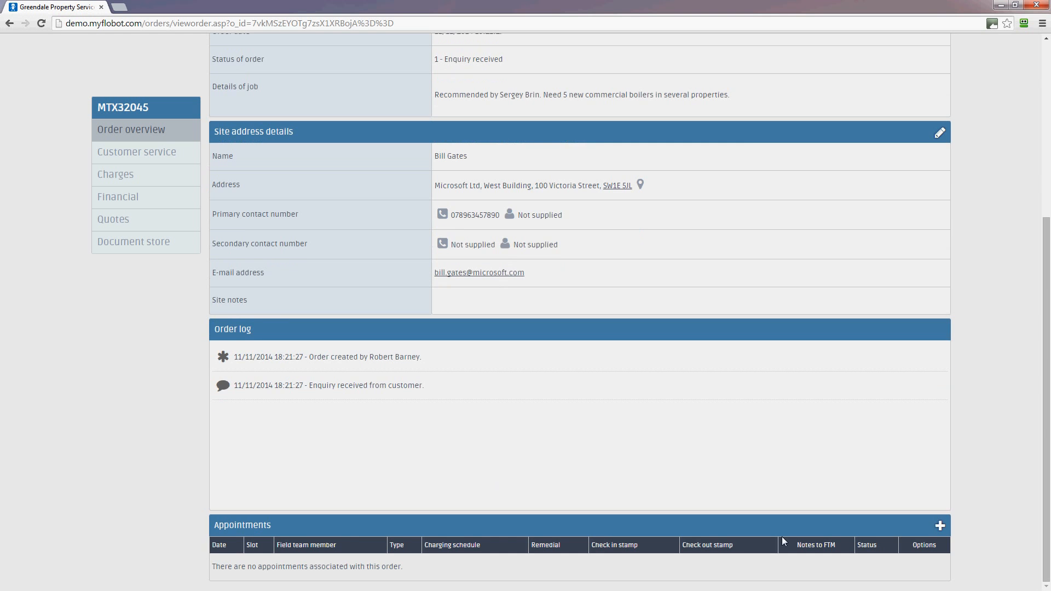
scroll(915, 471, "up", 5)
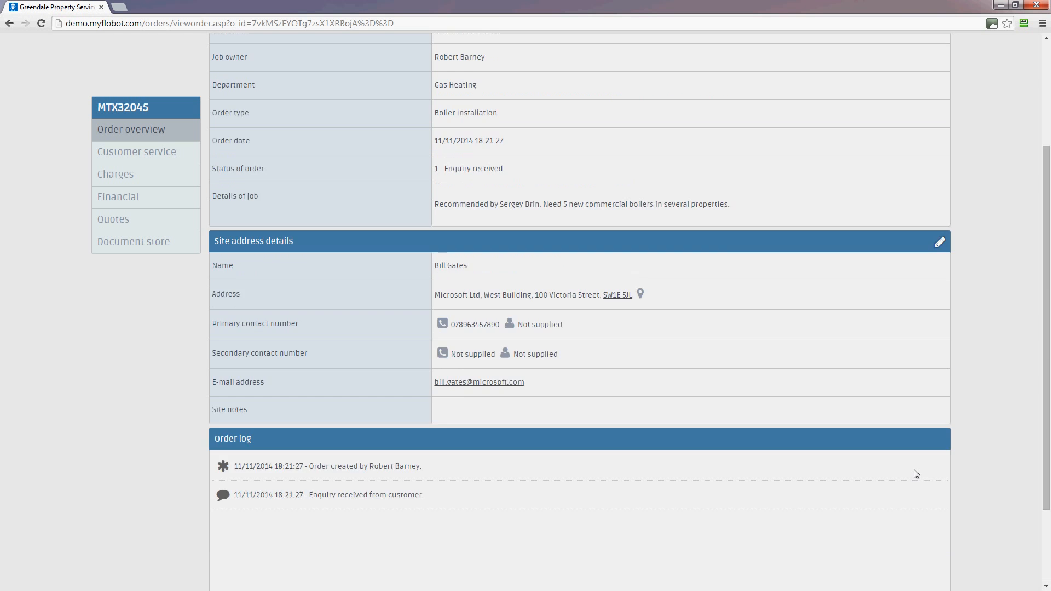